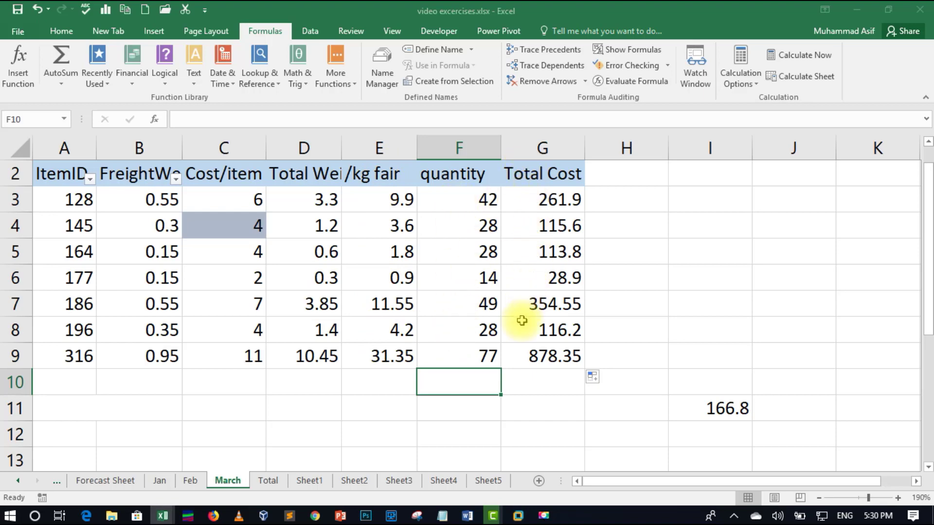
# Step: Examine the Total Cost formula in cell G3 and the cells it references
pyautogui.click(527, 200)
pyautogui.doubleClick(524, 199)
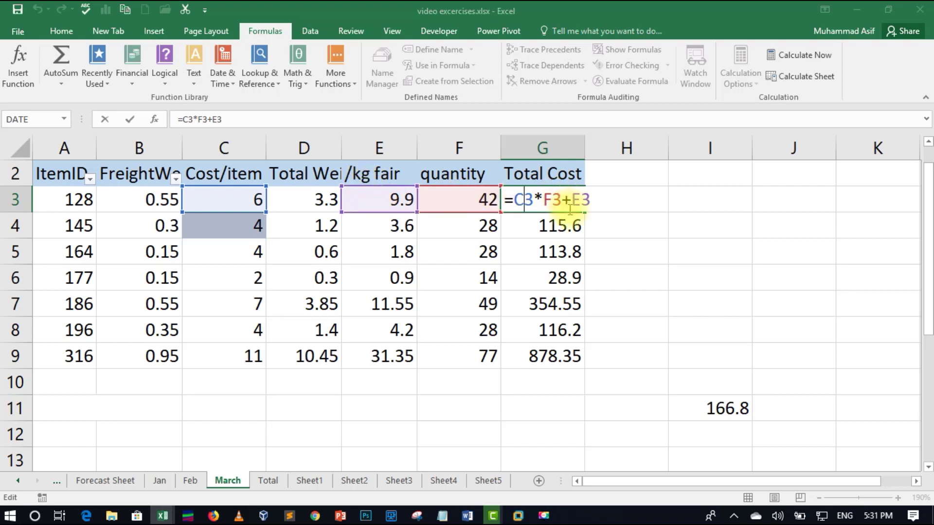
pyautogui.click(621, 228)
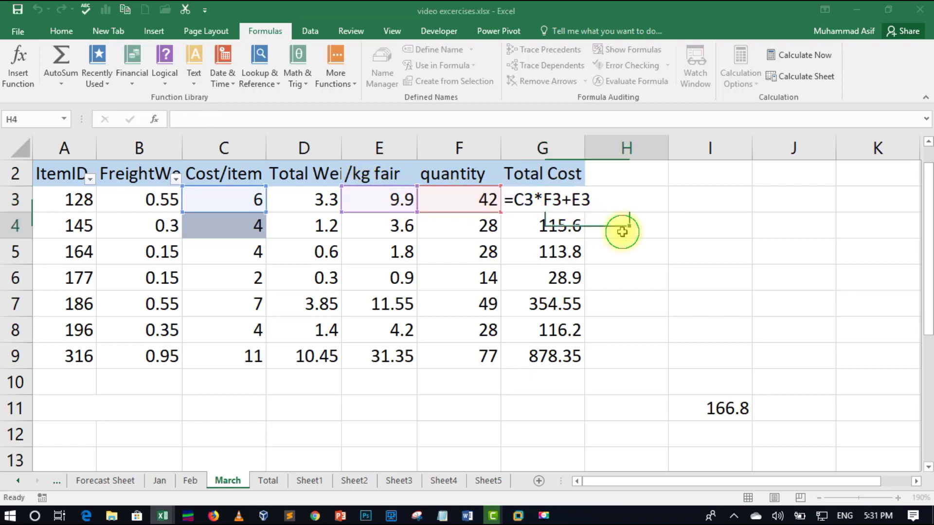
# Step: Open Evaluate Formula for the Total Cost cell G3 and place the dialog just below row 3
pyautogui.click(564, 209)
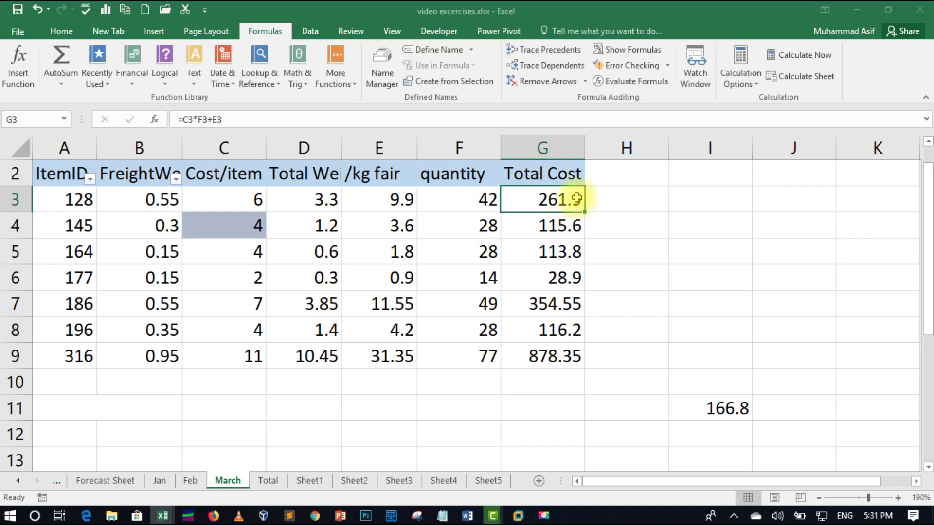
pyautogui.click(632, 82)
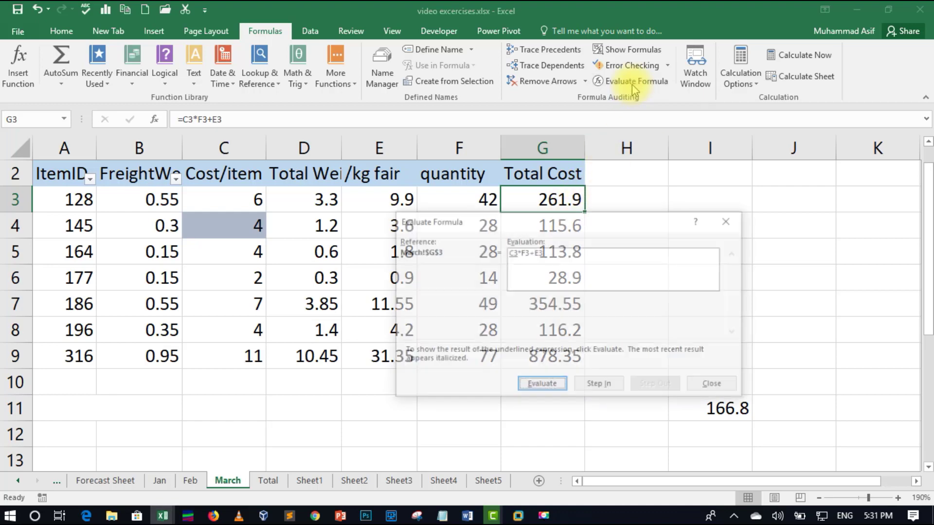
pyautogui.moveTo(632, 84); pyautogui.dragTo(348, 256)
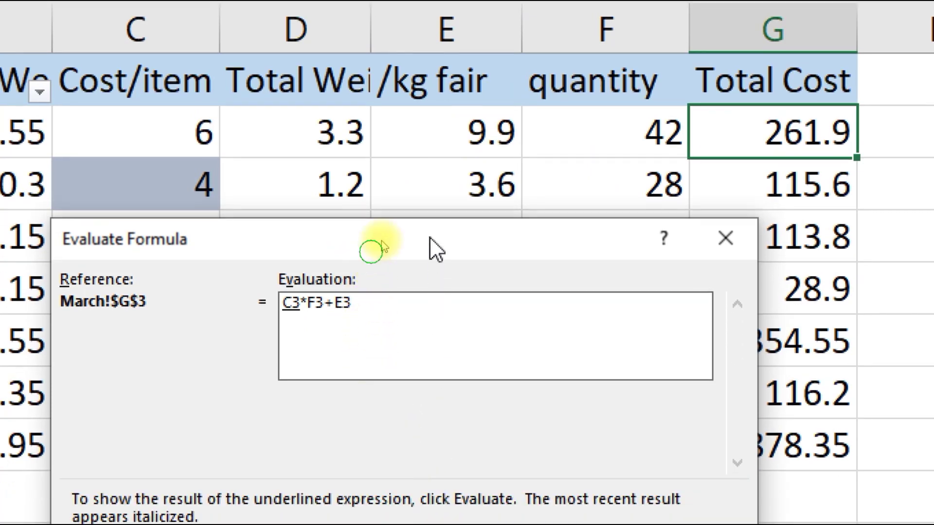
pyautogui.moveTo(430, 238); pyautogui.dragTo(454, 183)
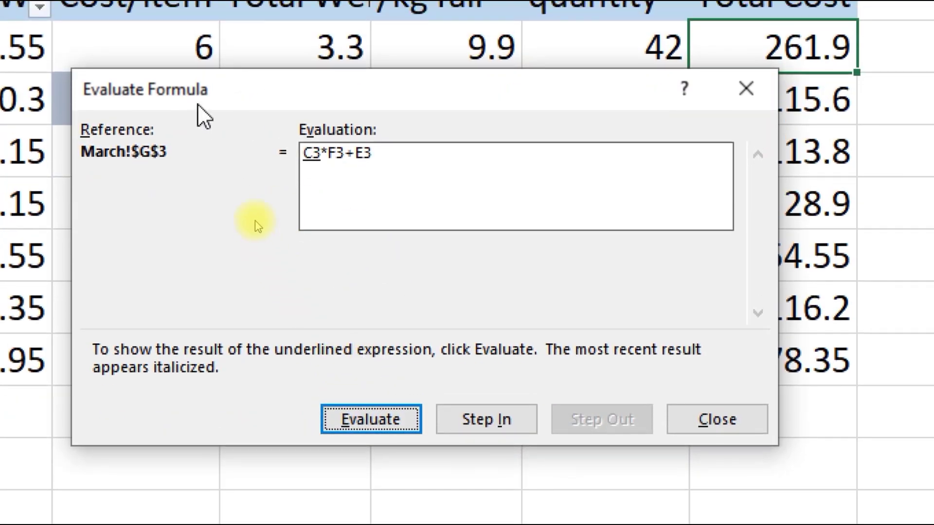
# Step: Evaluate the G3 formula one part at a time through to its final result and close the evaluation
pyautogui.click(374, 428)
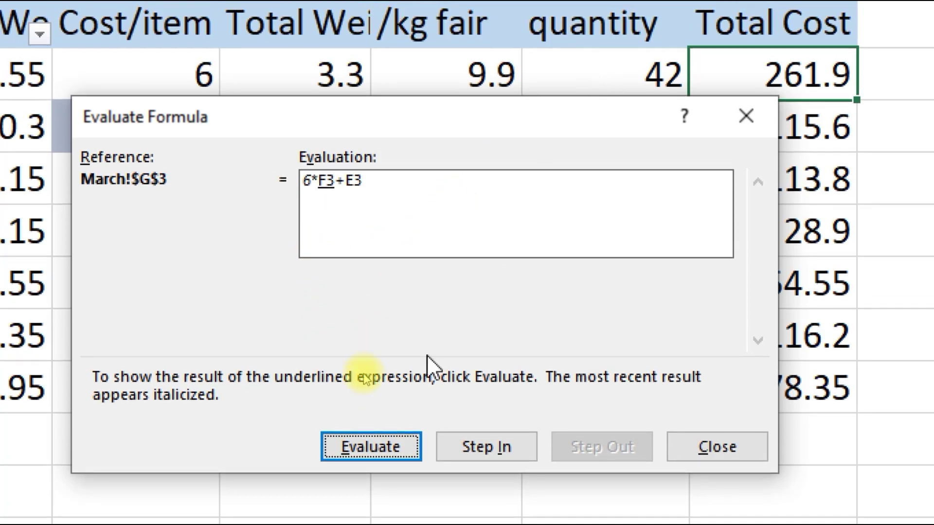
pyautogui.click(393, 446)
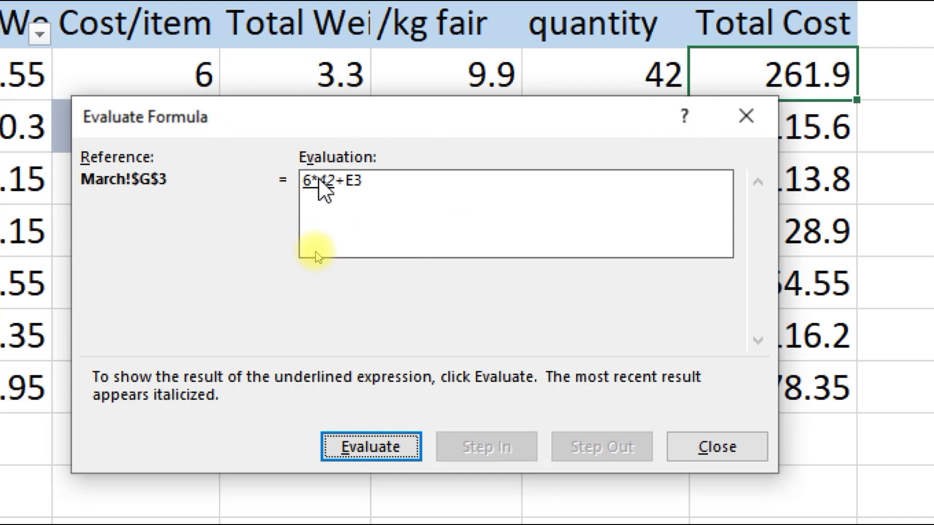
pyautogui.click(395, 443)
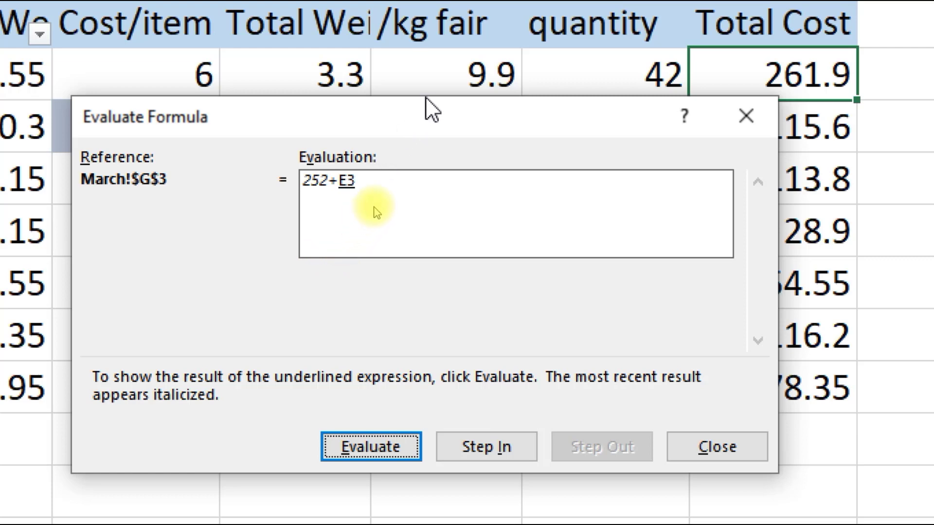
pyautogui.click(361, 446)
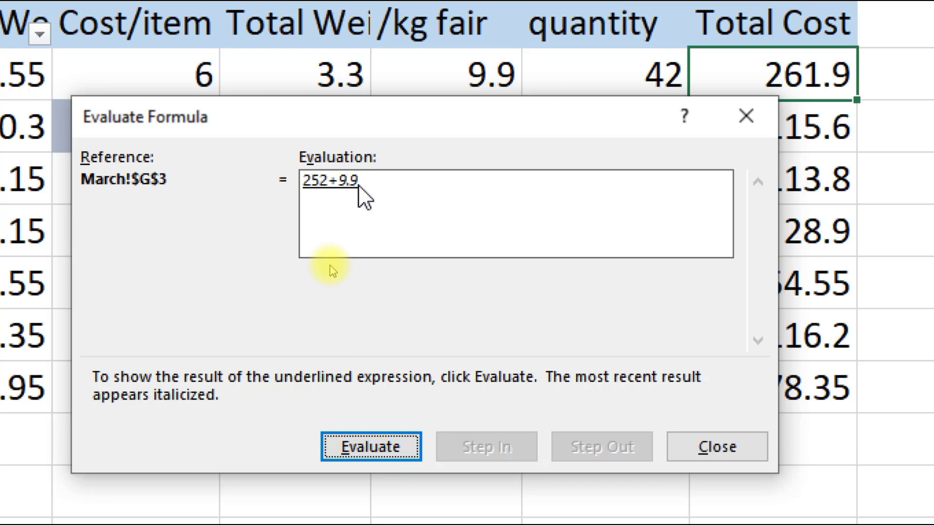
pyautogui.click(369, 447)
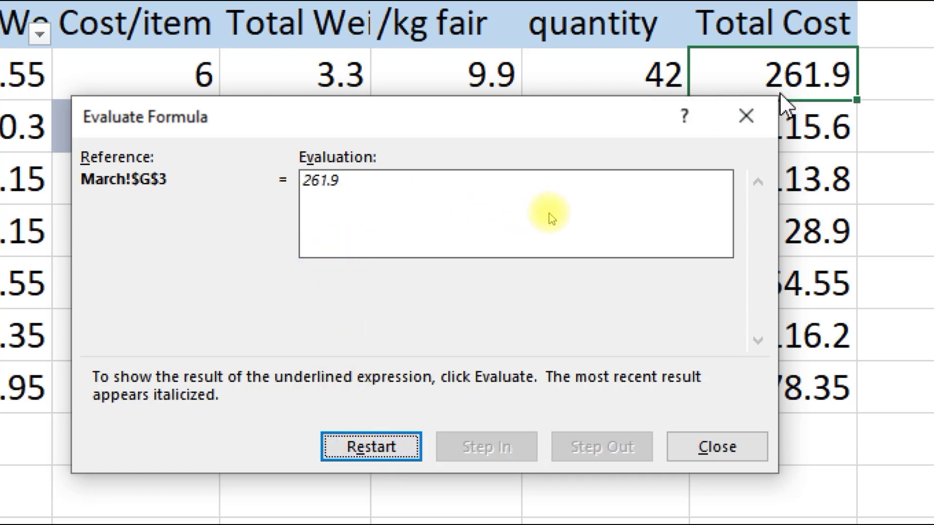
pyautogui.click(754, 107)
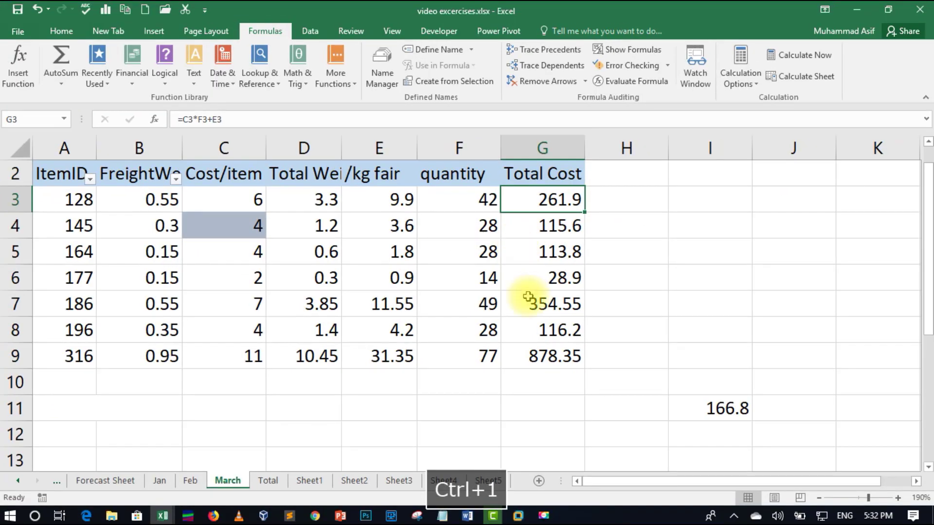
# Step: Open Evaluate Formula for the Total Cost cell G9 and position the dialog so its evaluation controls are visible
pyautogui.click(531, 356)
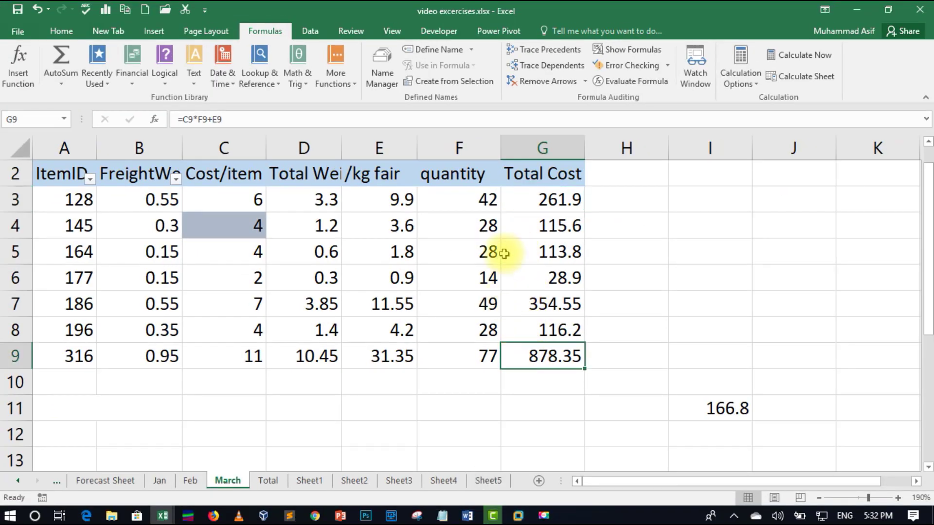
pyautogui.click(616, 83)
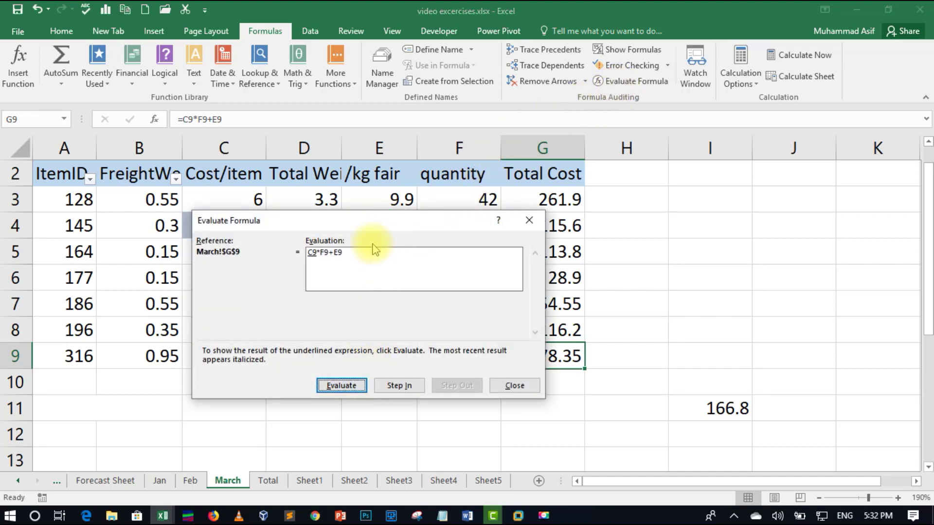
pyautogui.moveTo(370, 230); pyautogui.dragTo(370, 389)
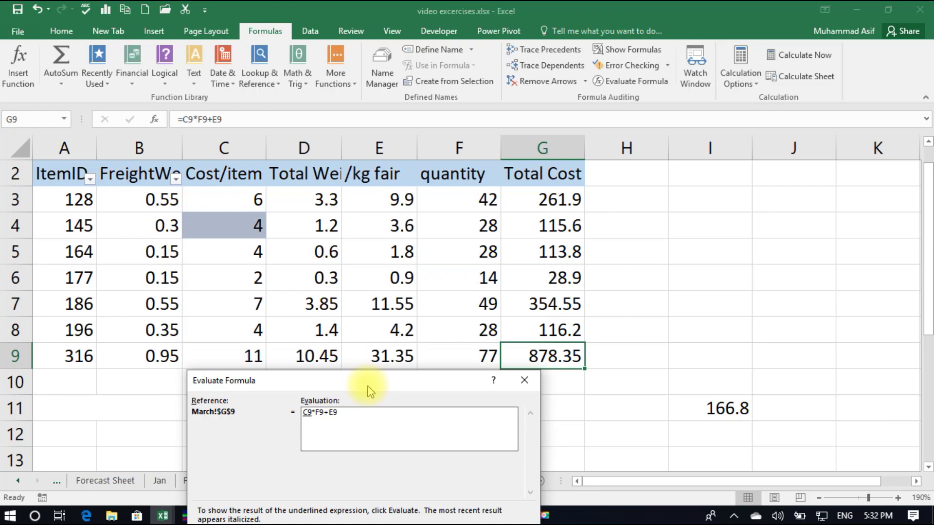
pyautogui.hotkey('ctrl', '1')
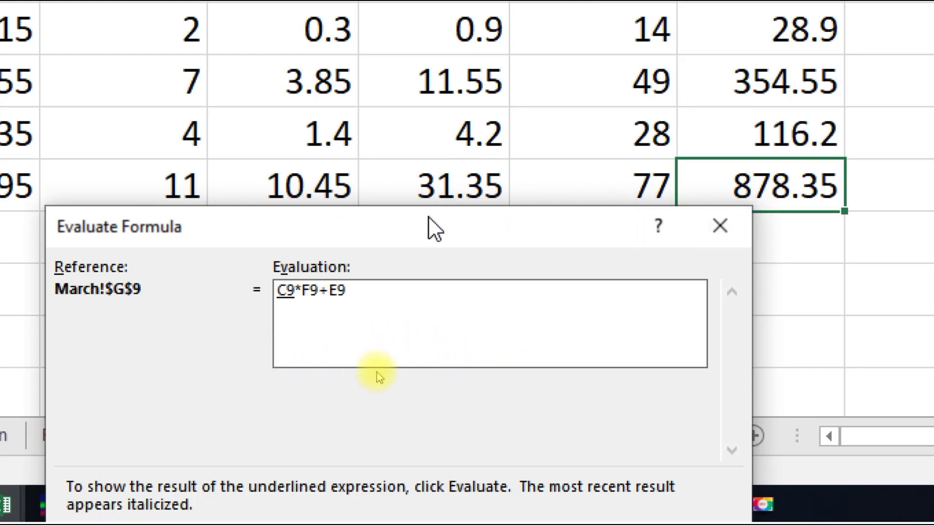
pyautogui.moveTo(431, 225); pyautogui.dragTo(409, 97)
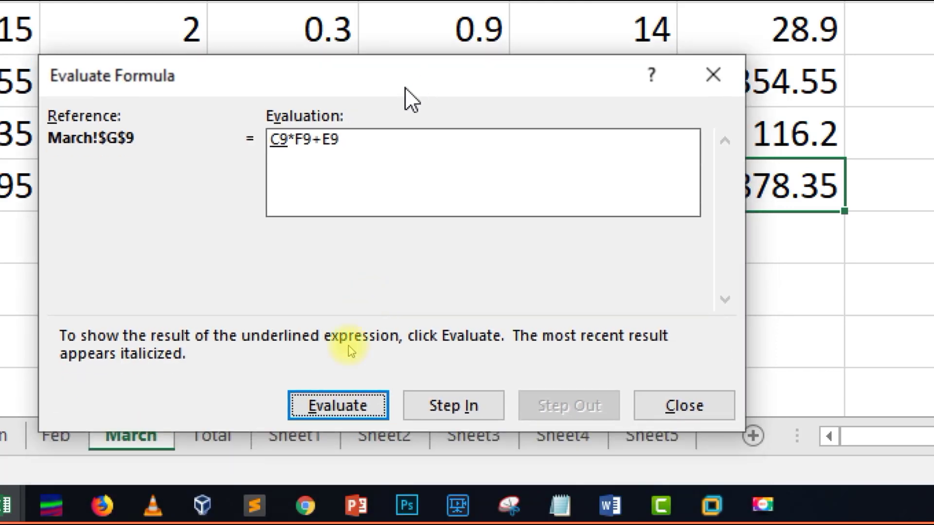
# Step: Evaluate C9, F9 and their product in the G9 formula, uncovering row 9 to compare the source cells
pyautogui.click(333, 413)
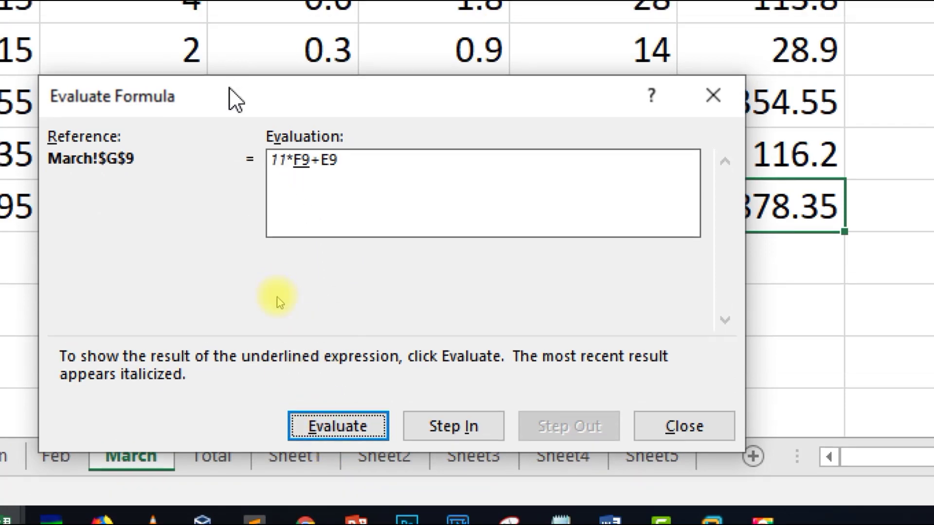
pyautogui.moveTo(229, 78); pyautogui.dragTo(244, 234)
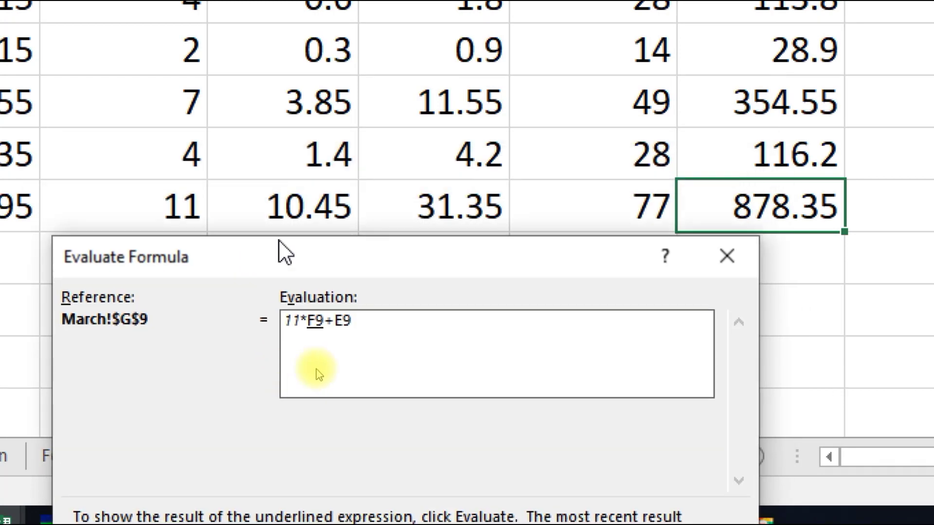
pyautogui.moveTo(386, 275); pyautogui.dragTo(381, 120)
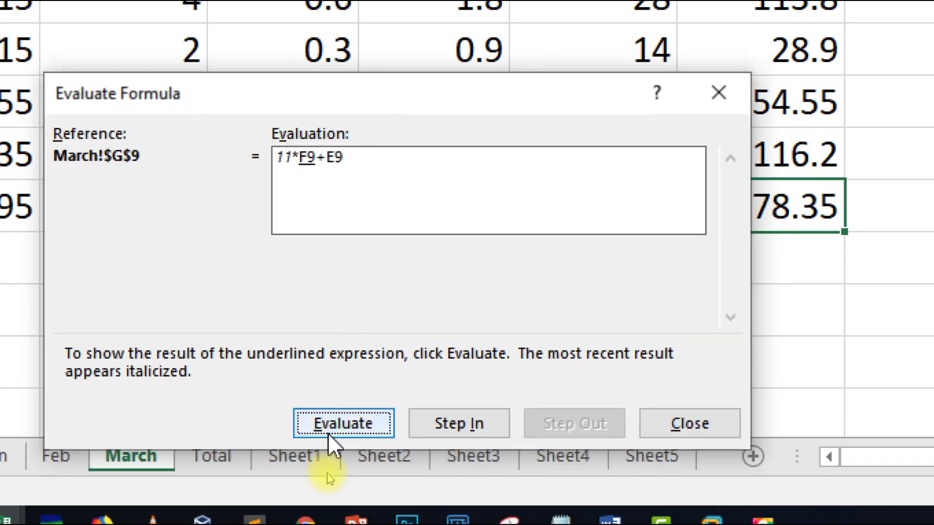
pyautogui.click(340, 430)
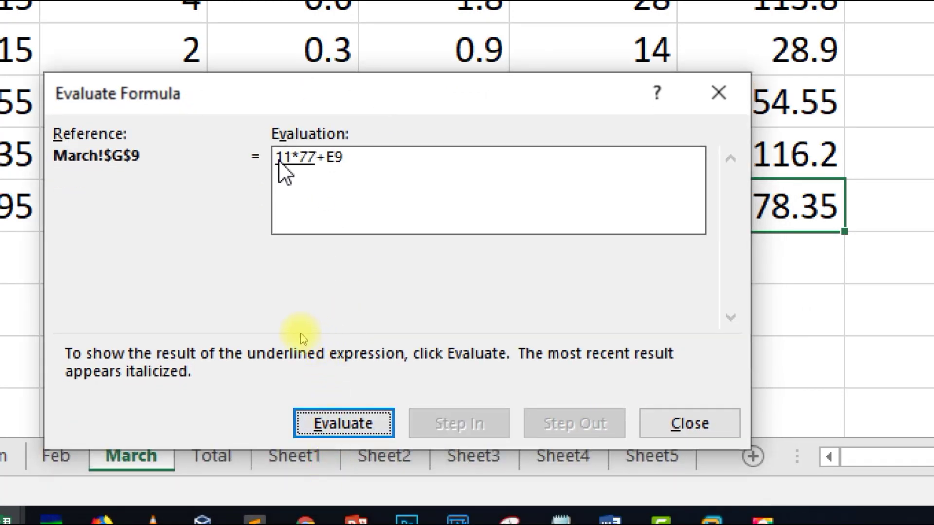
pyautogui.click(330, 422)
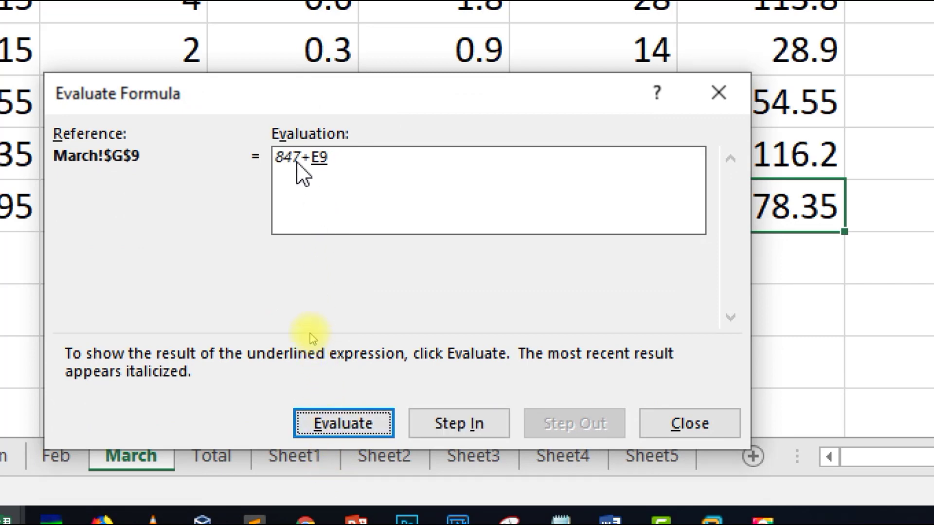
# Step: Compare E9 with the sheet, evaluate it and the final sum in the G9 formula, and close the evaluation
pyautogui.moveTo(337, 101); pyautogui.dragTo(336, 299)
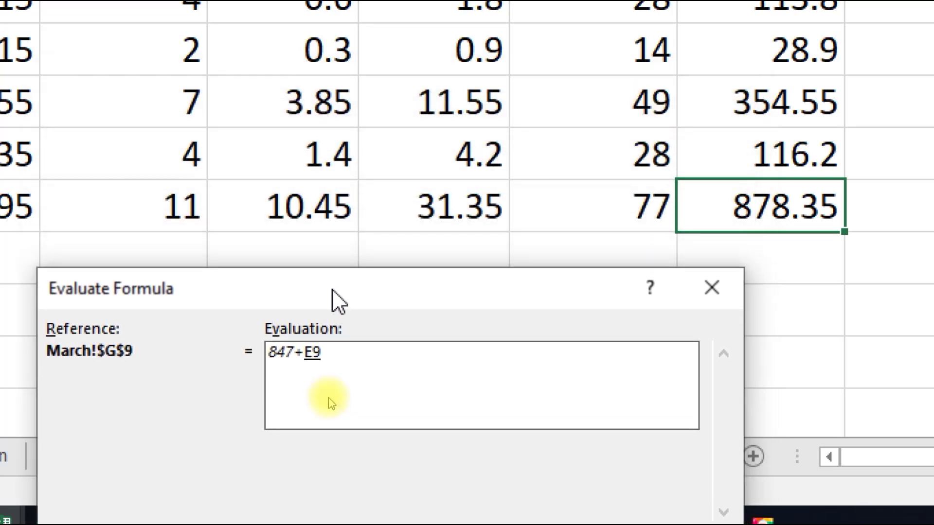
pyautogui.moveTo(457, 294); pyautogui.dragTo(446, 113)
pyautogui.click(345, 439)
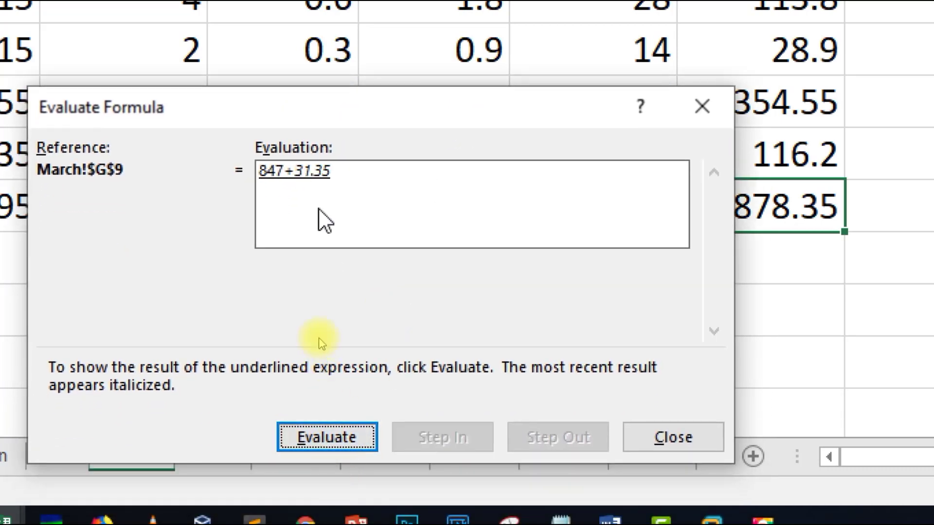
pyautogui.click(337, 440)
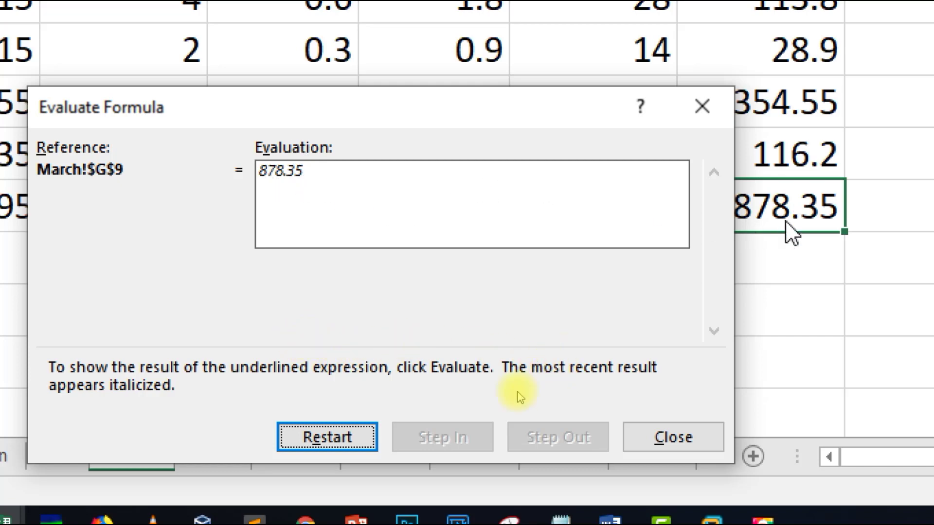
pyautogui.click(661, 437)
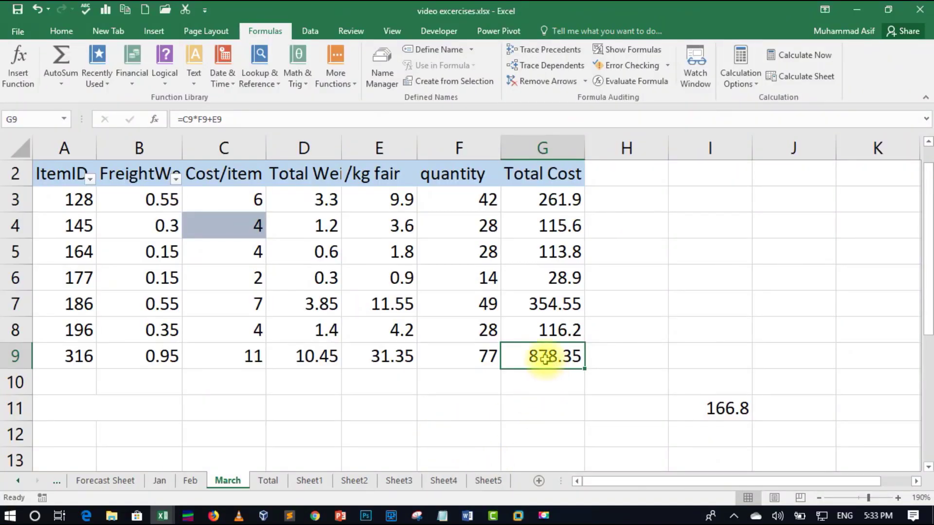
# Step: View the formulas in F3, E3 and D3, and open Evaluate Formula for D3 with the dialog placed below row 3
pyautogui.click(473, 204)
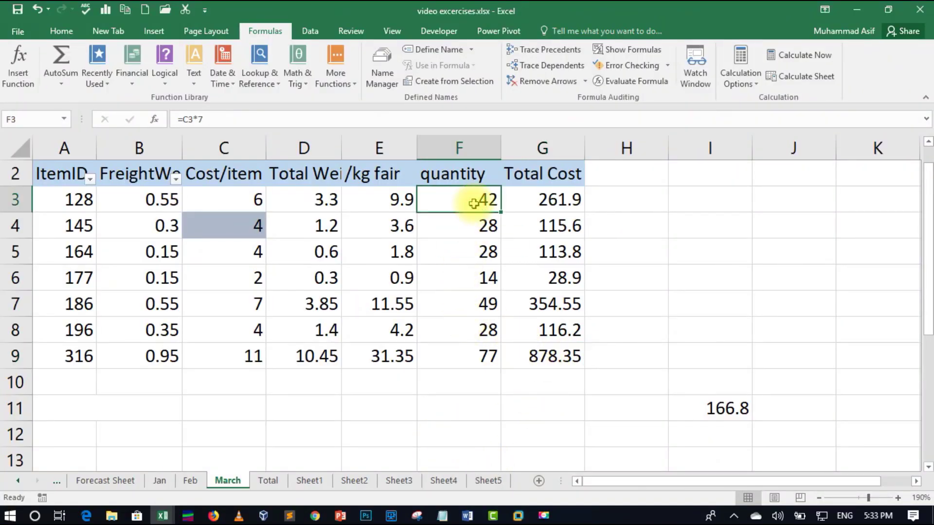
pyautogui.click(408, 200)
pyautogui.click(316, 201)
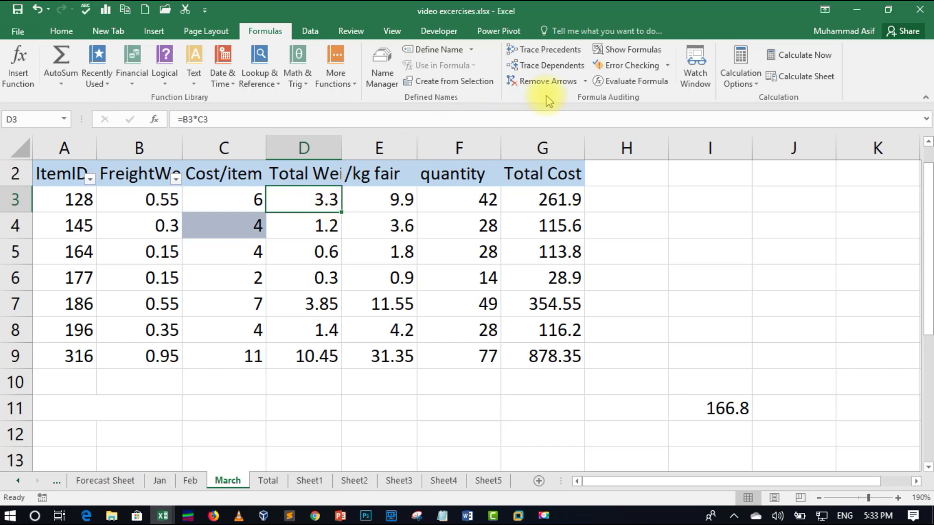
pyautogui.click(615, 90)
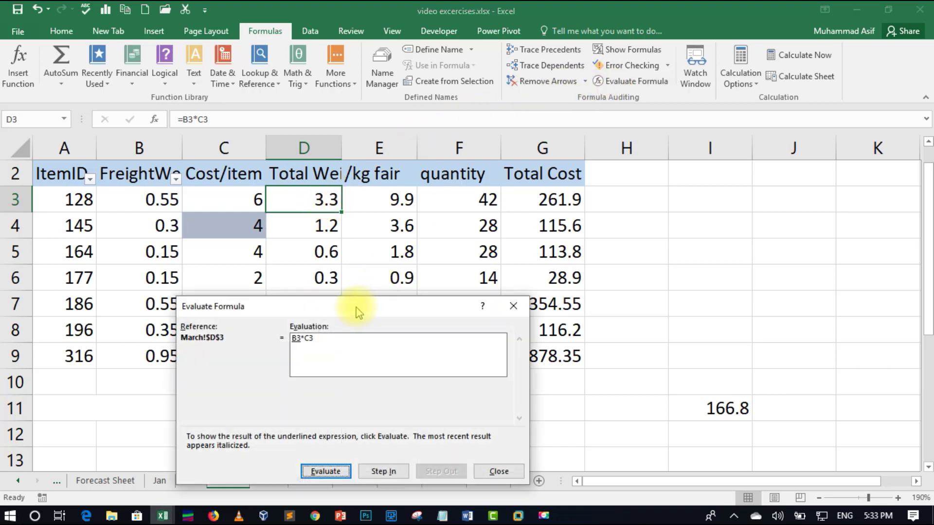
pyautogui.moveTo(354, 309); pyautogui.dragTo(358, 235)
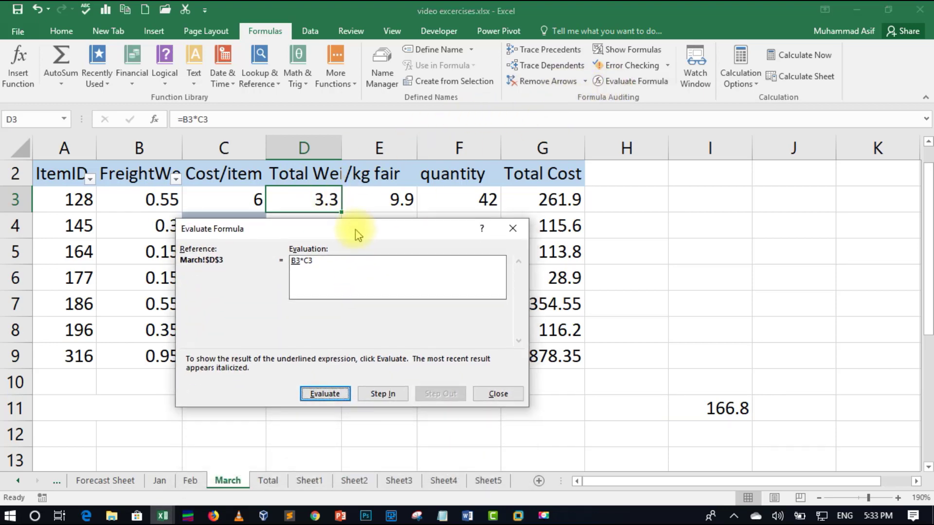
pyautogui.hotkey('ctrl', '1')
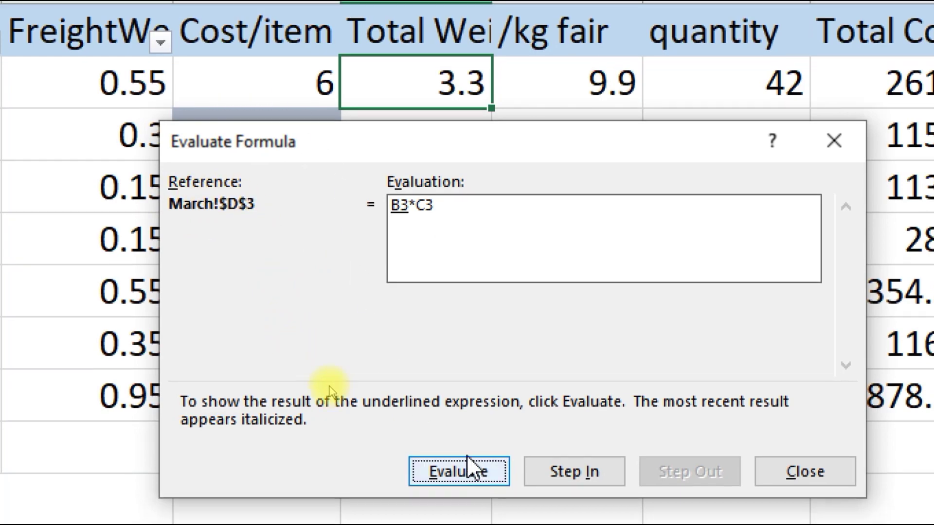
# Step: Evaluate B3, C3 and their product in the D3 formula and close the evaluation
pyautogui.click(466, 469)
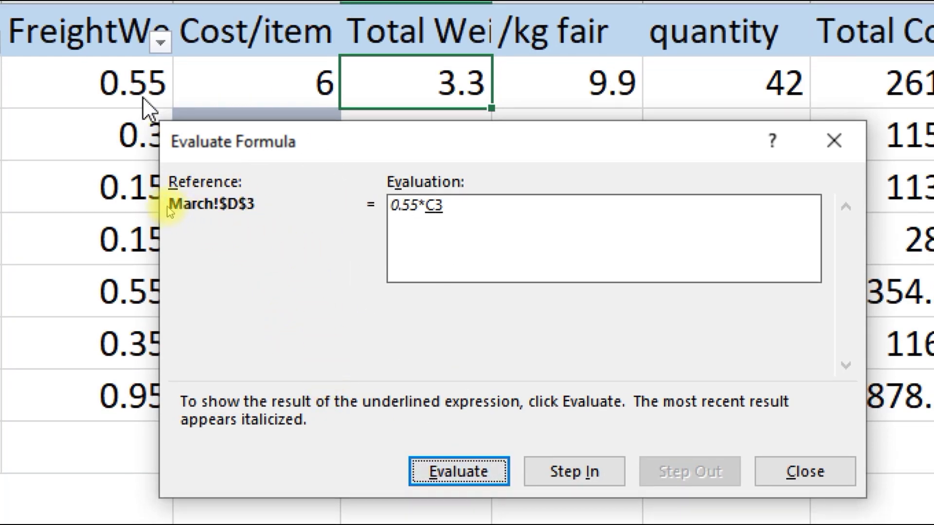
pyautogui.click(481, 468)
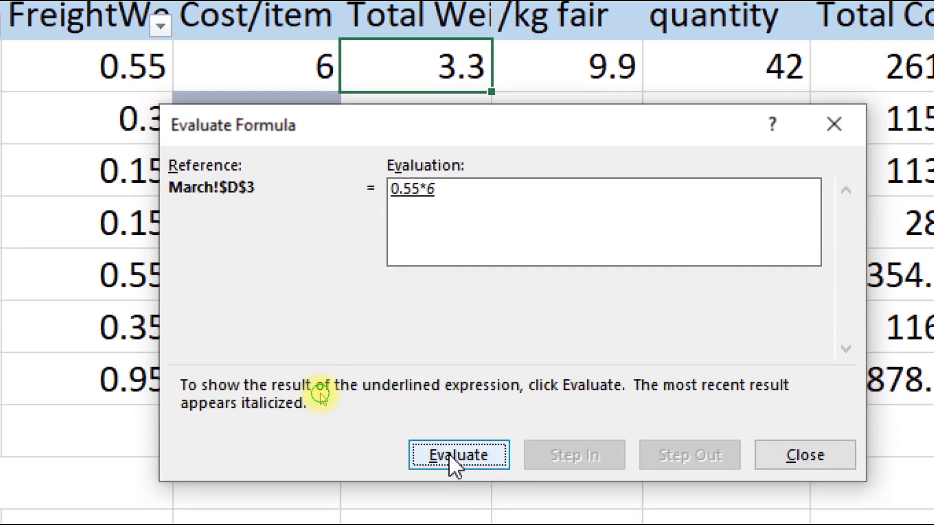
pyautogui.click(449, 456)
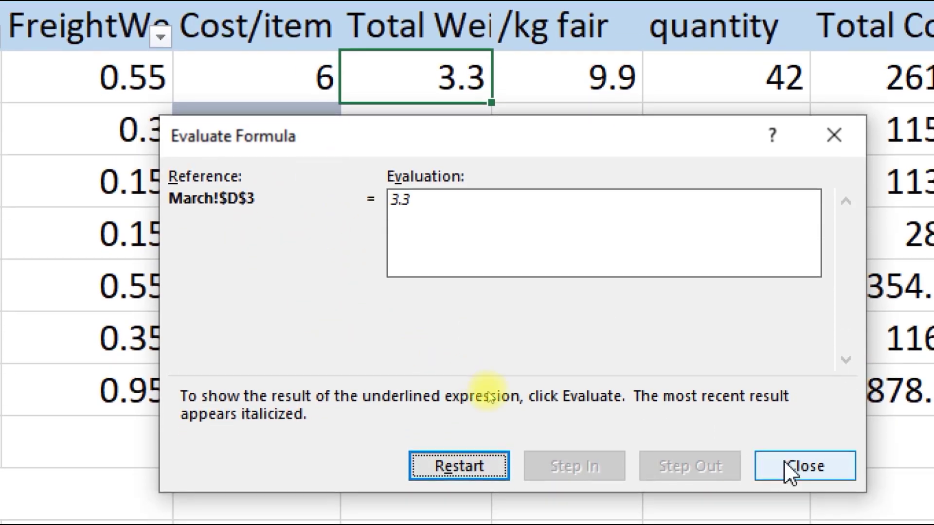
pyautogui.click(786, 460)
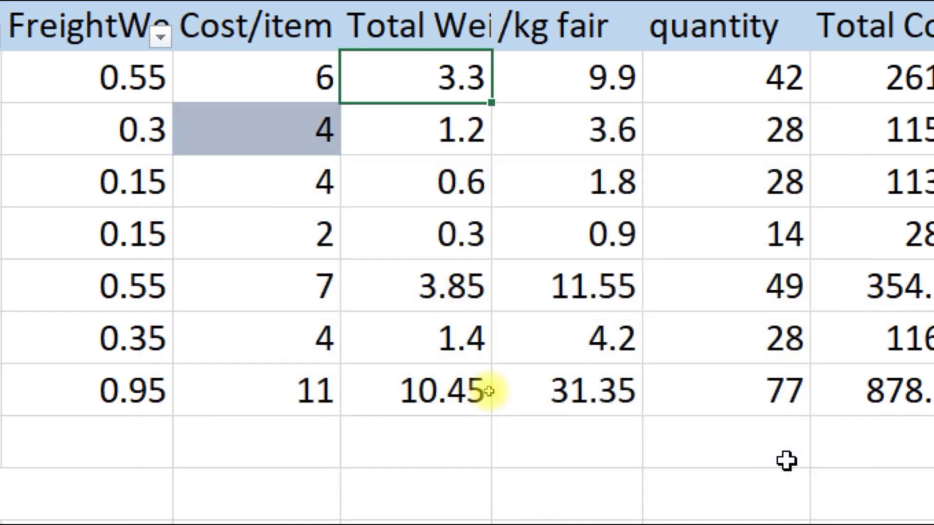
pyautogui.hotkey('ctrl', '1')
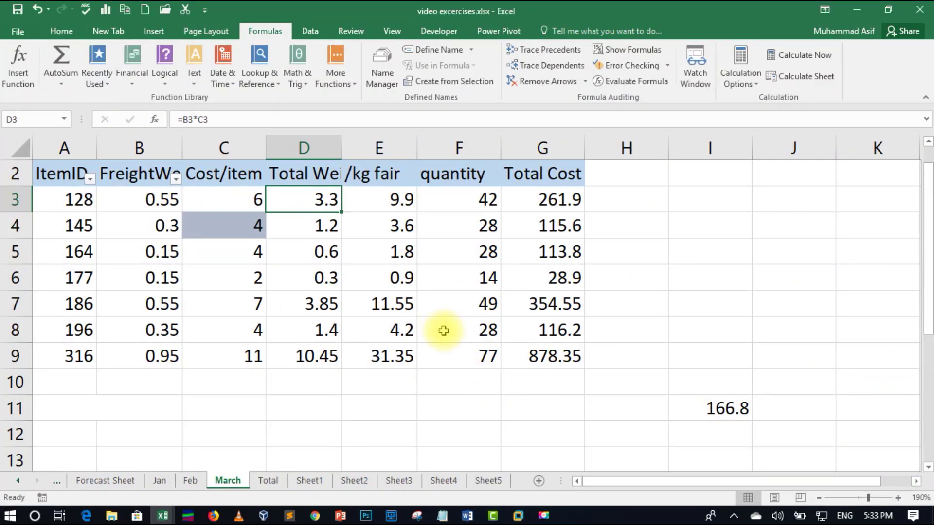